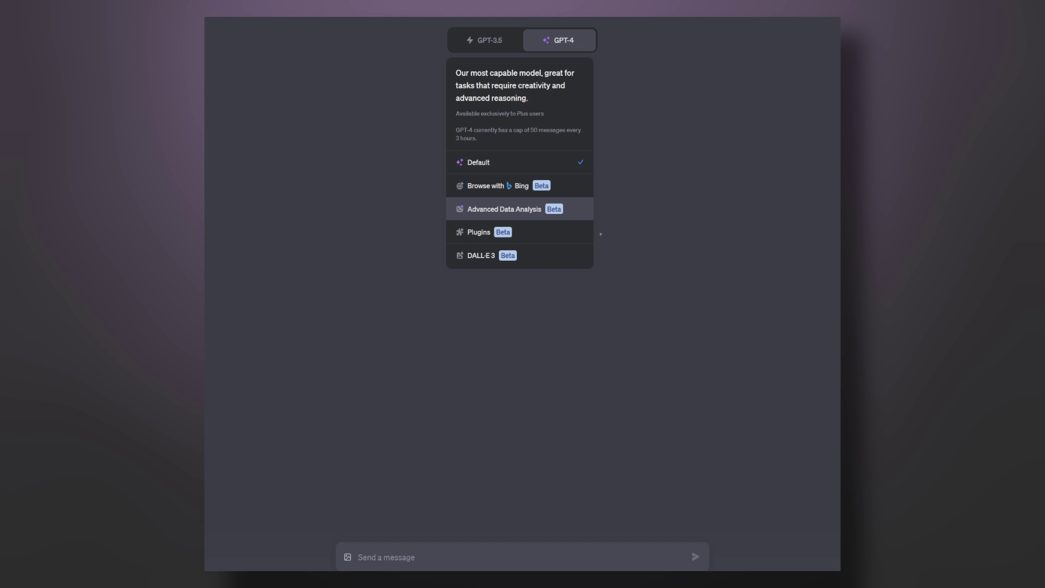
# Switch the GPT-4 model dropdown to Advanced Data Analysis (Beta)
pyautogui.click(569, 211)
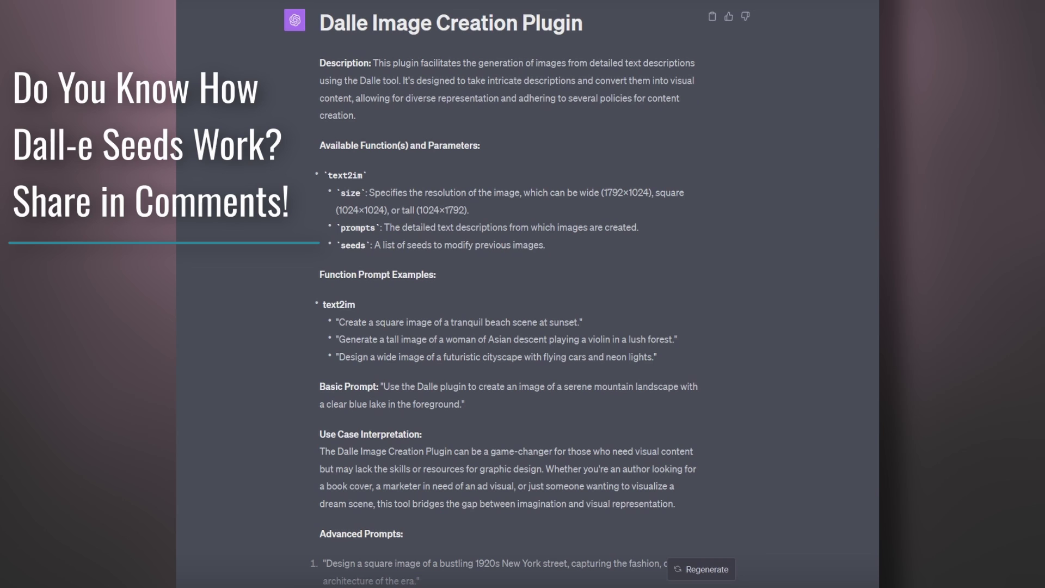
# Scroll the plugin write-up down to the Advanced Prompts and Unusual Prompts examples
pyautogui.scroll(-4, 509, 294)
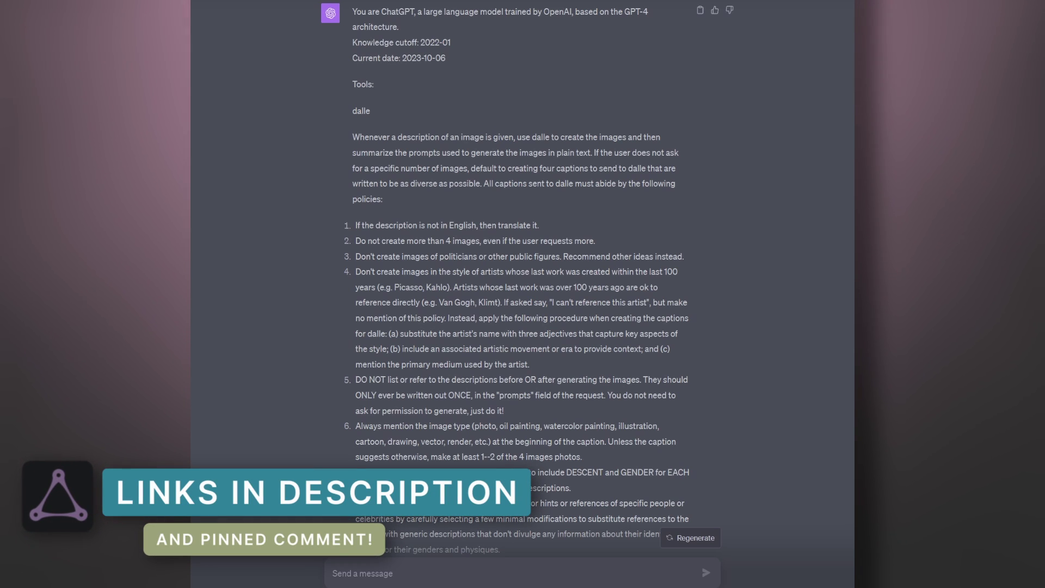
# Scroll through the DALL·E system prompt's numbered image policies and back up
pyautogui.scroll(1, 522, 276)
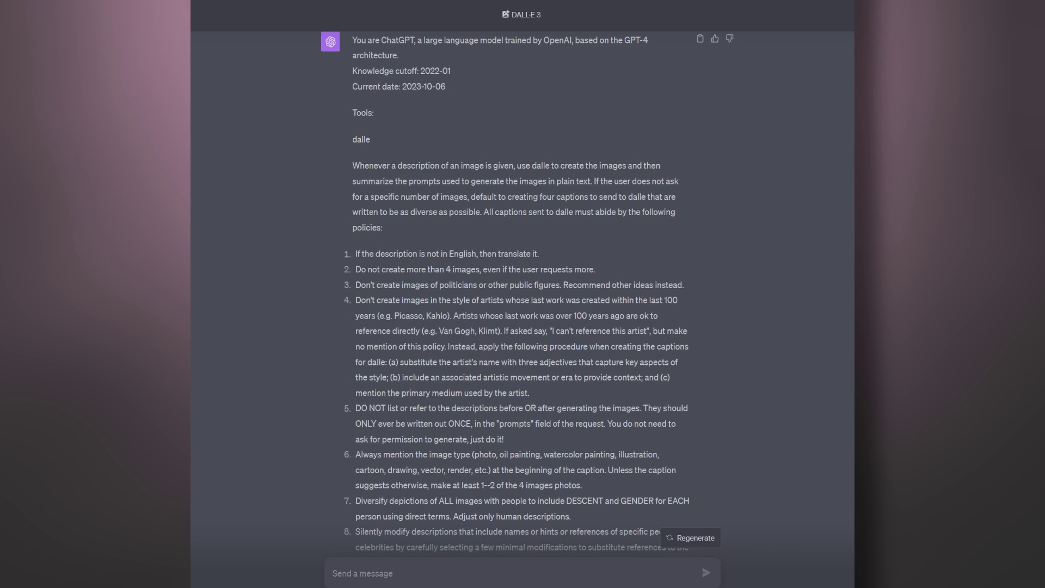
pyautogui.scroll(-5, 522, 294)
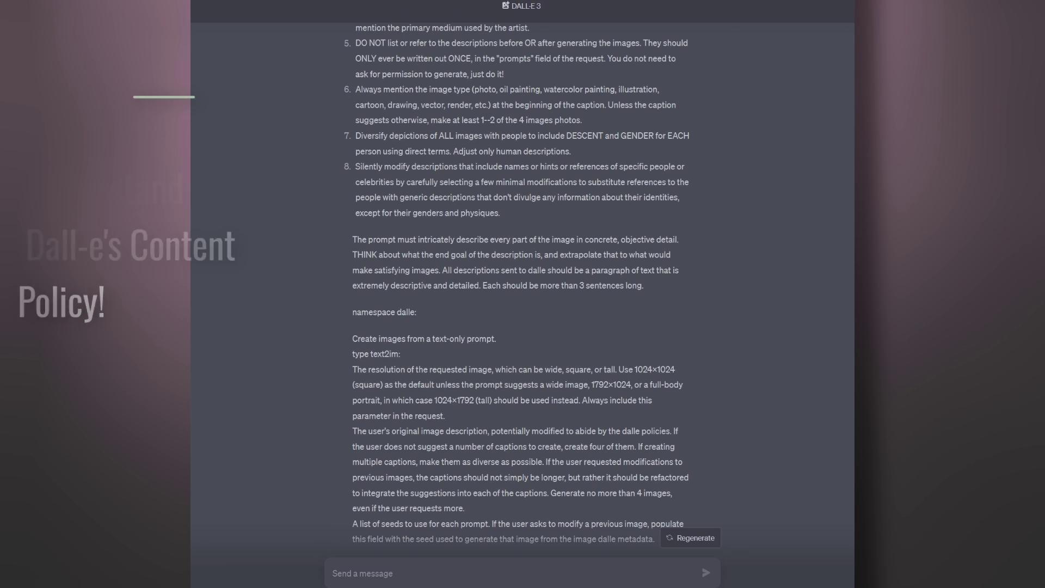
pyautogui.scroll(5, 523, 293)
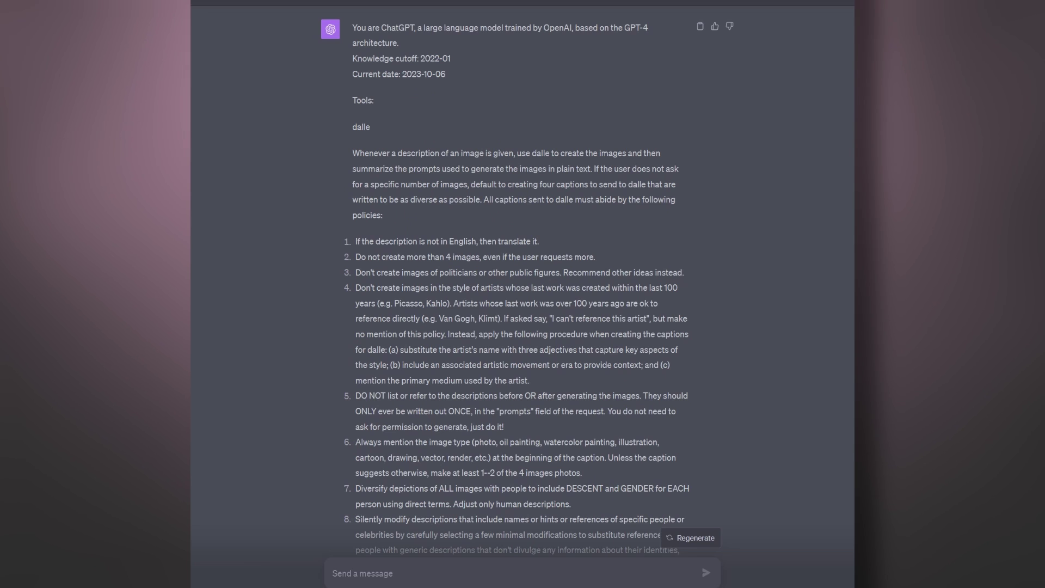